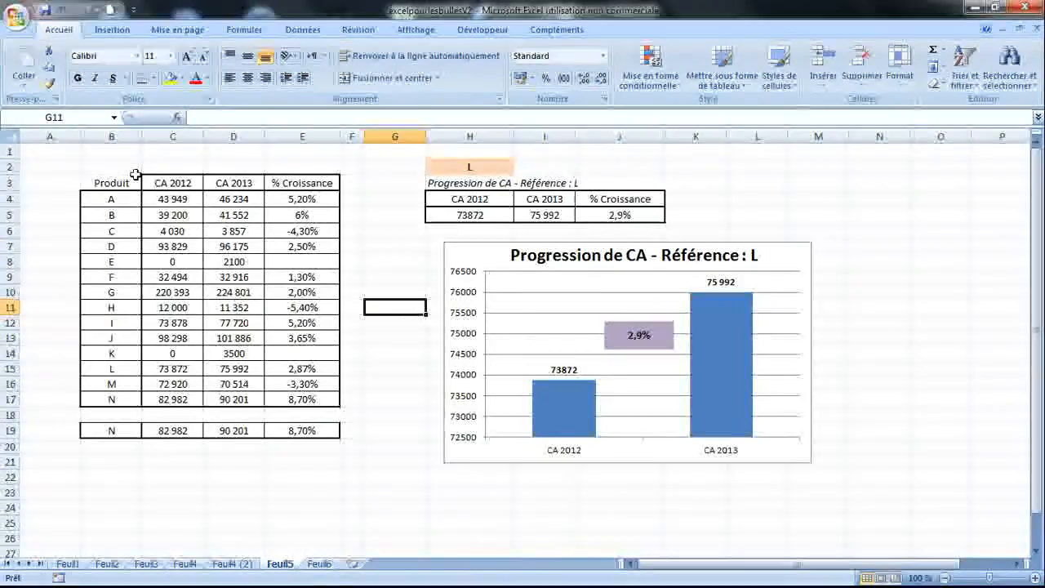
Select the entire product table starting from cell D10 inside it.
click(198, 260)
click(238, 295)
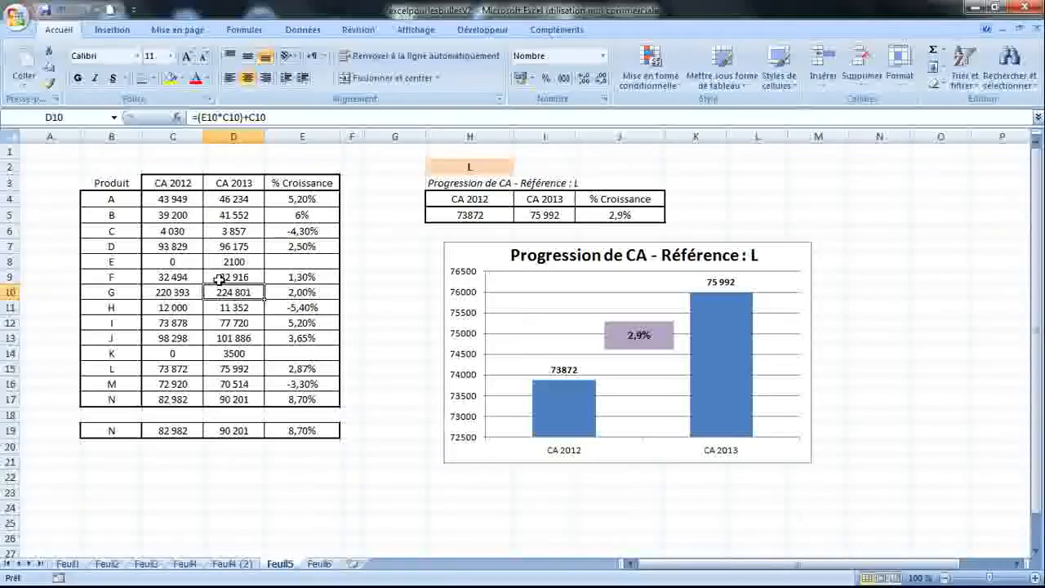
key(ctrl+a)
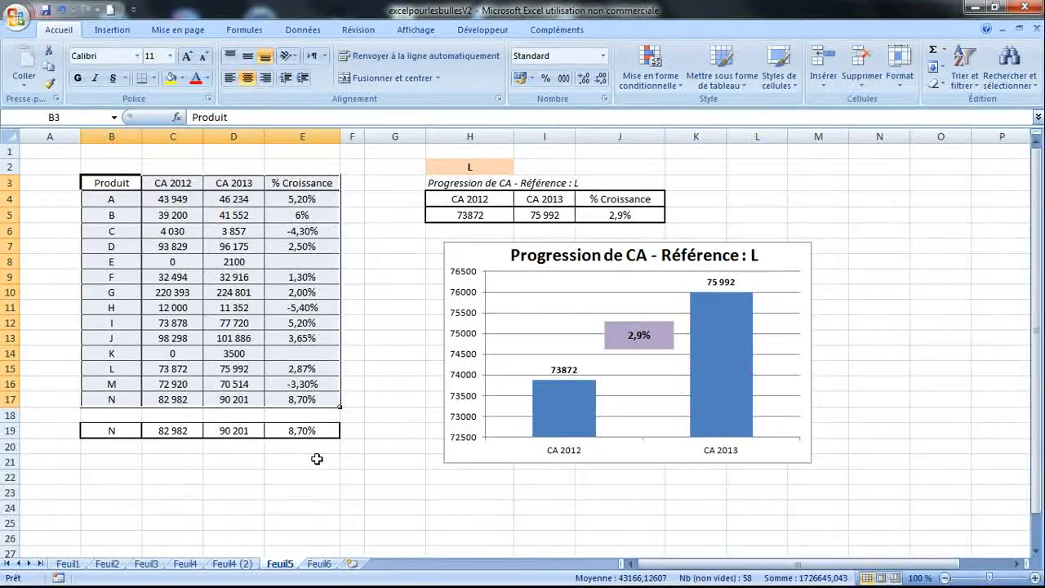
Enter 21 in cell E18 and select the contiguous data region again from a cell inside the product table.
click(270, 414)
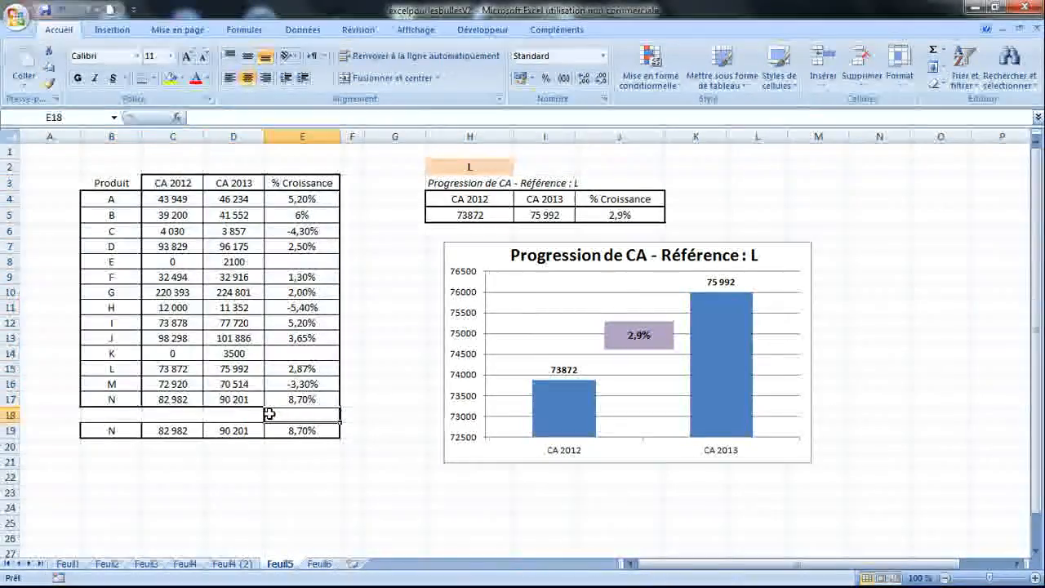
text(21)
key(Return)
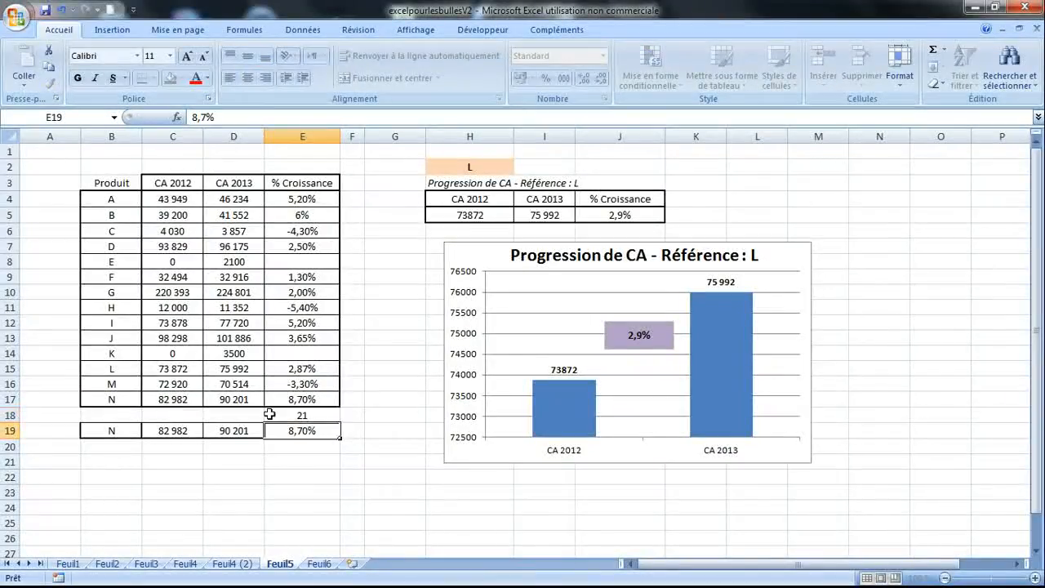
click(268, 322)
key(ctrl+a)
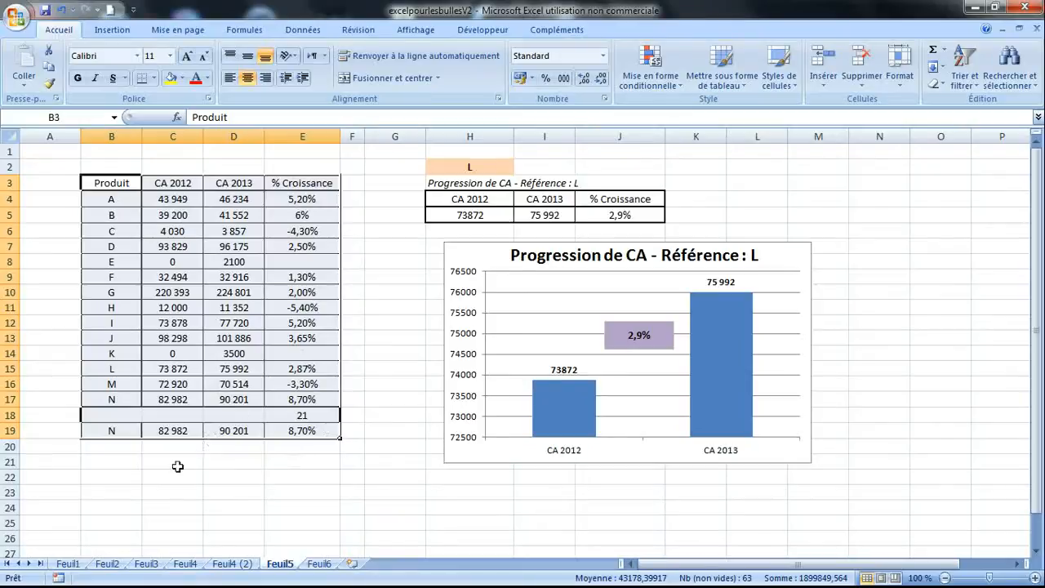
Delete the value in cell E18 so the table is separated from the row beneath it.
click(325, 418)
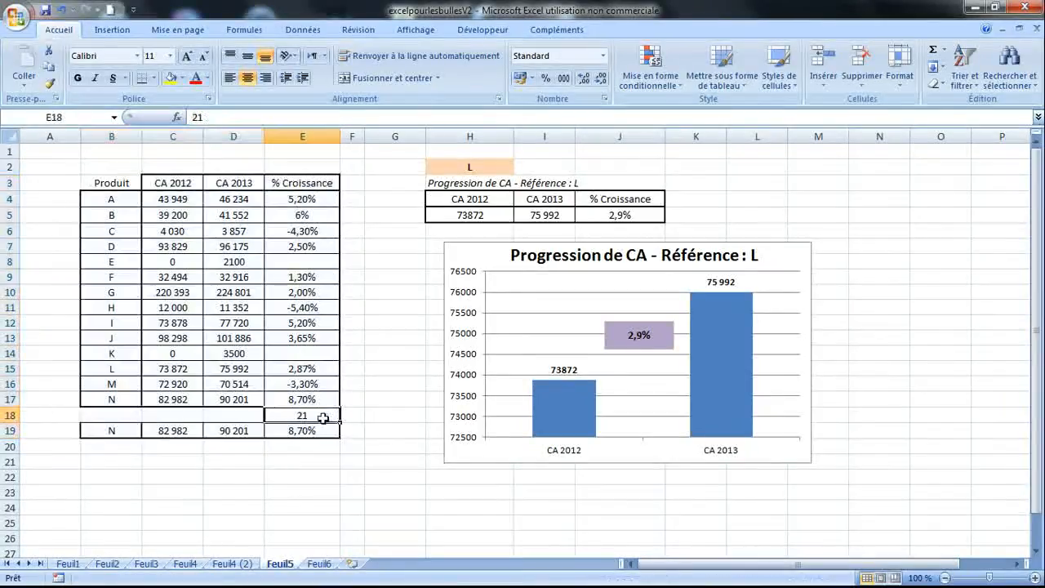
key(Delete)
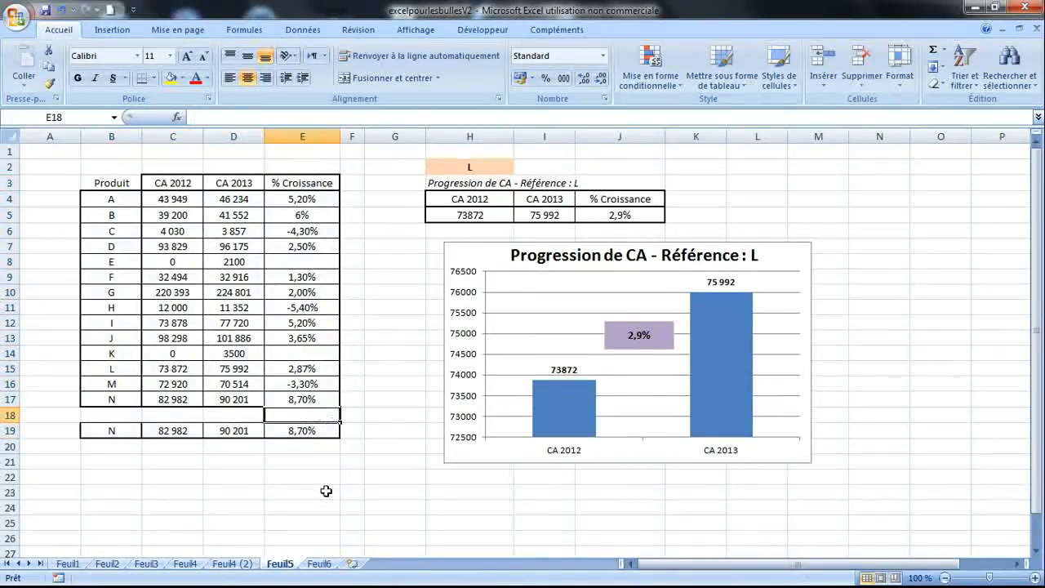
click(174, 453)
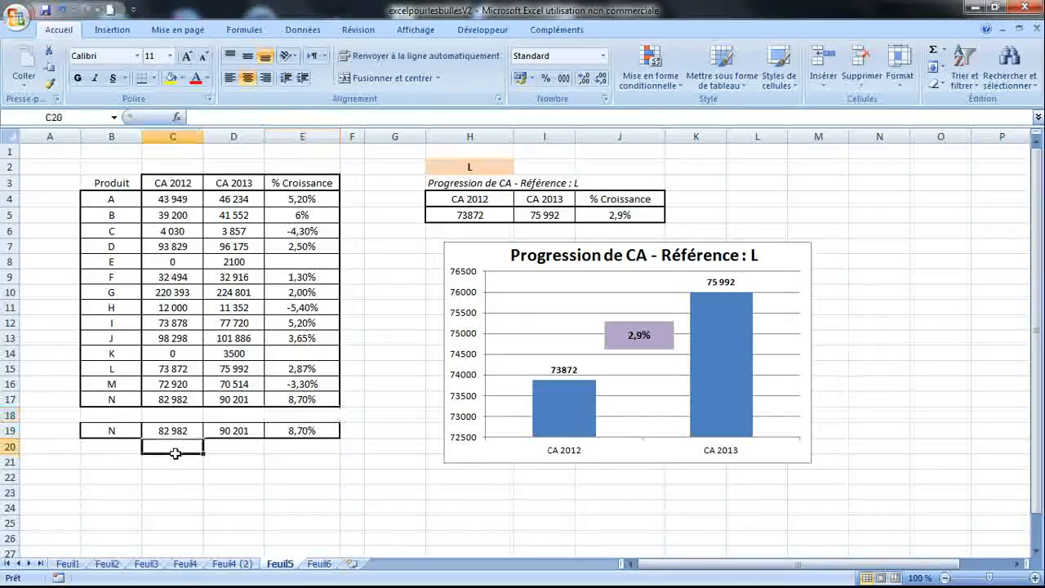
Switch to sheet Feuil6 and select the contiguous data region around cell H5.
click(317, 564)
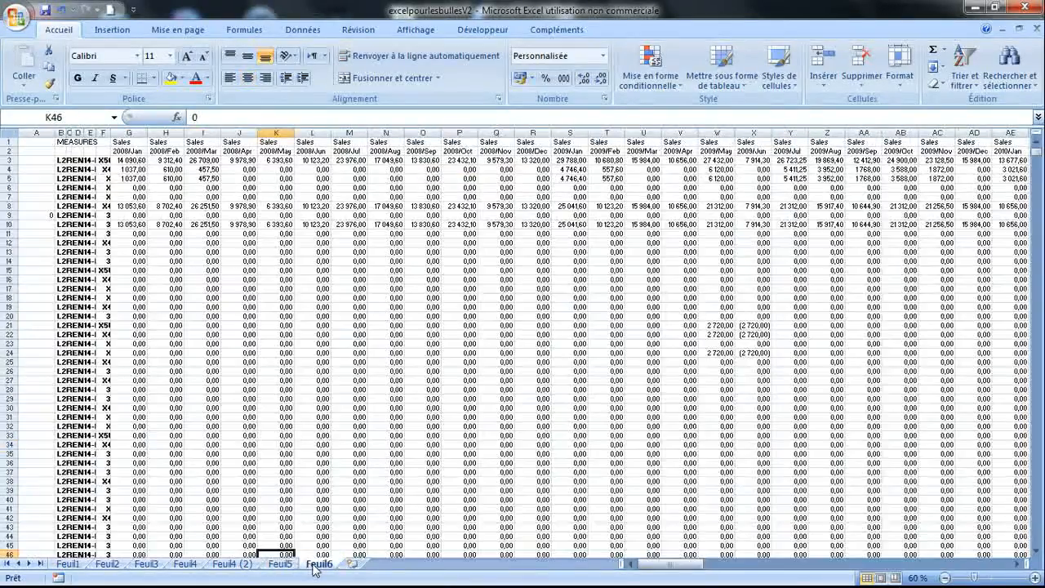
click(202, 188)
click(78, 152)
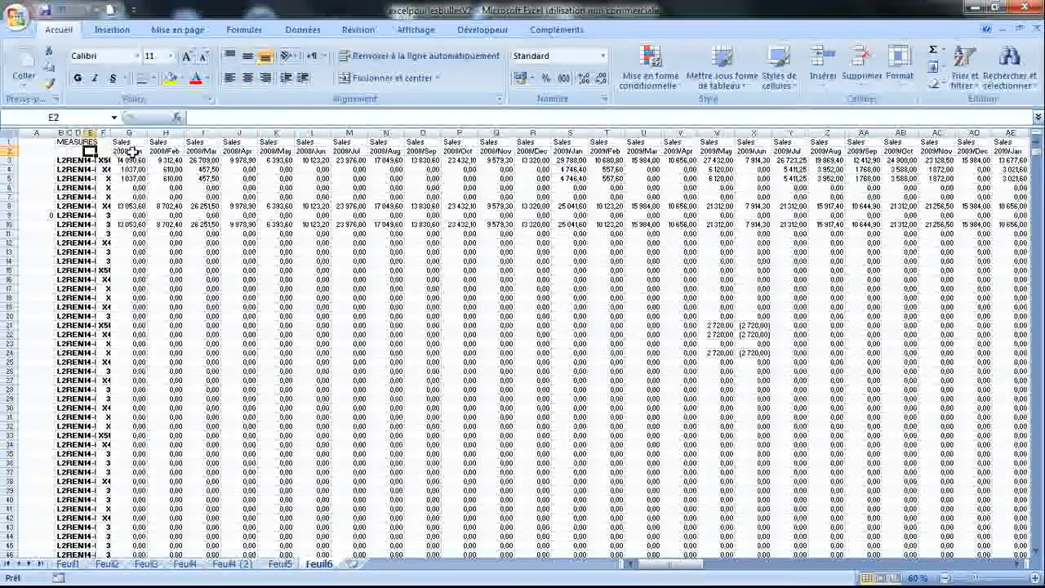
click(168, 178)
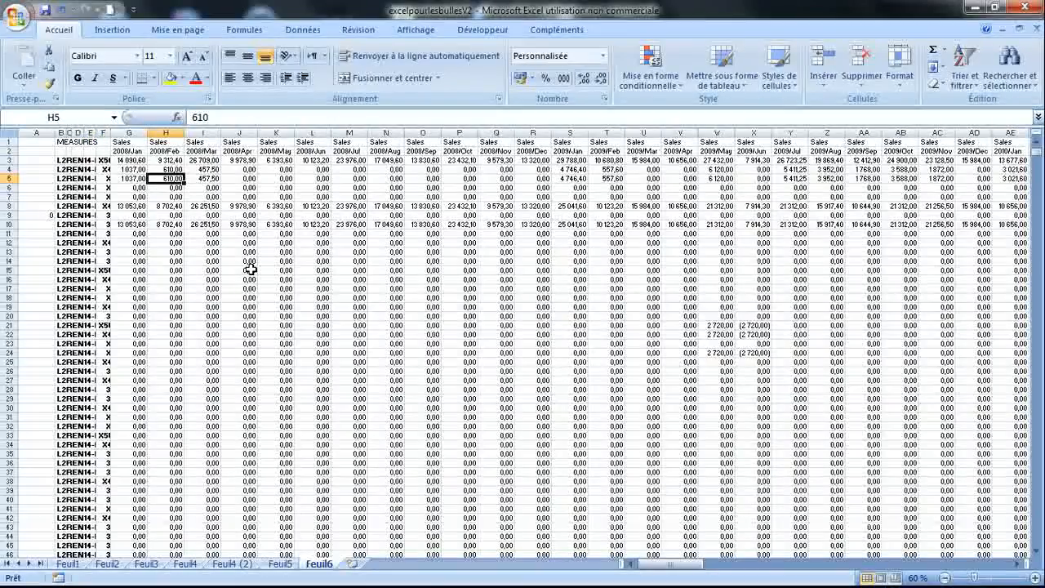
key(ctrl+asterisk)
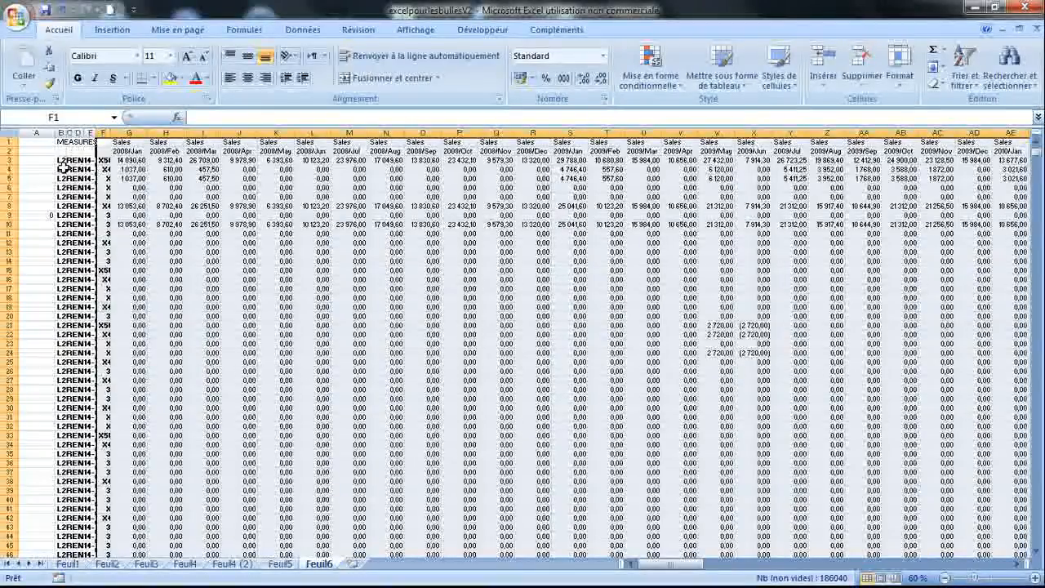
Starting from cell B2, extend the selection along row 2 through the headers up to column DN.
click(60, 151)
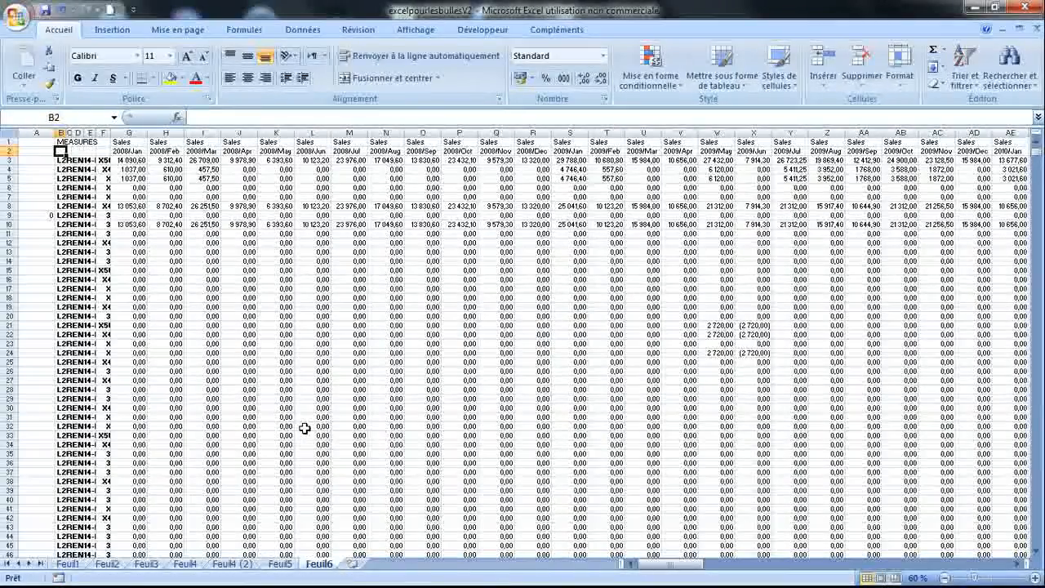
key(ctrl+shift+Right)
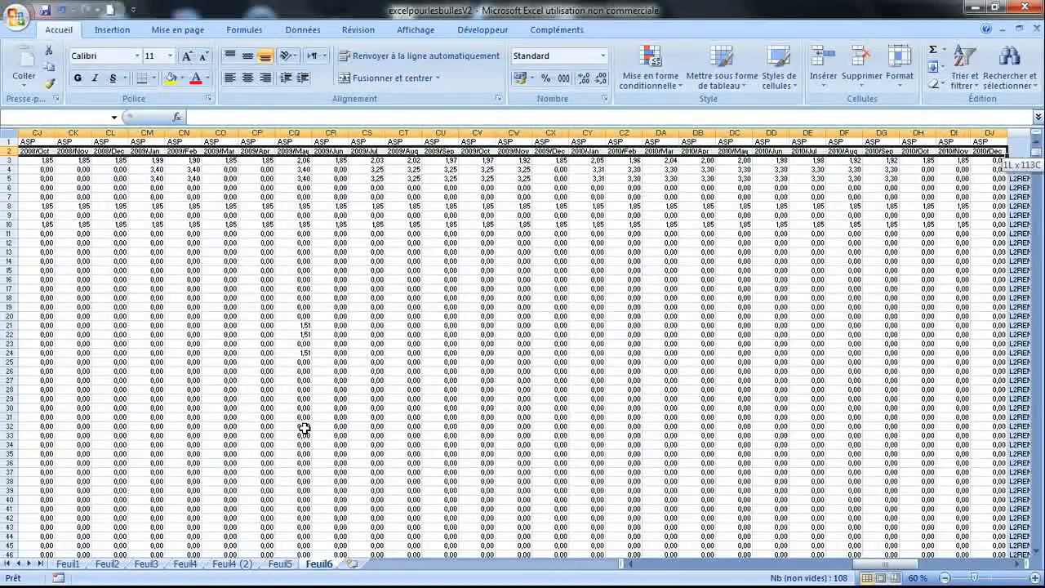
click(1018, 563)
click(1019, 563)
click(1018, 563)
click(1018, 563)
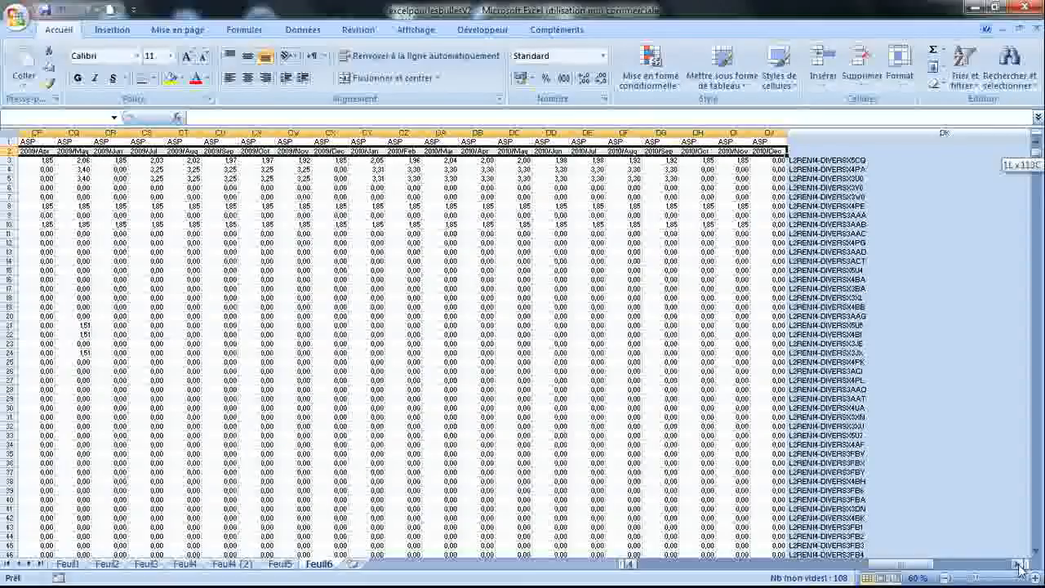
click(1018, 564)
click(1019, 563)
click(1018, 564)
click(1018, 563)
click(1018, 563)
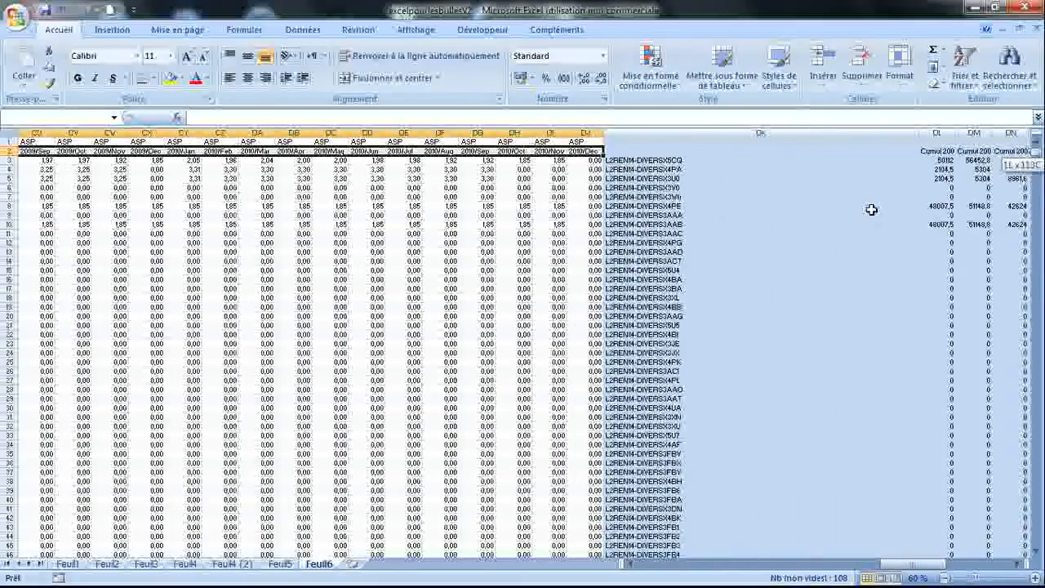
key(shift+Right)
key(shift+Right)
key(shift+Right)
key(shift+Right)
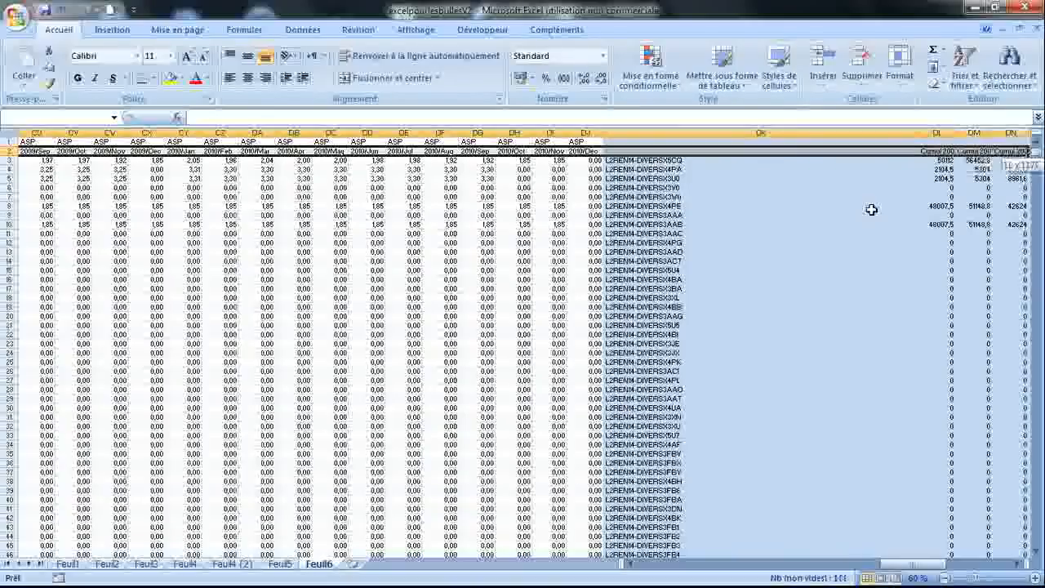
Extend the row 2 selection to the table's last column, DQ.
click(1018, 564)
click(1019, 564)
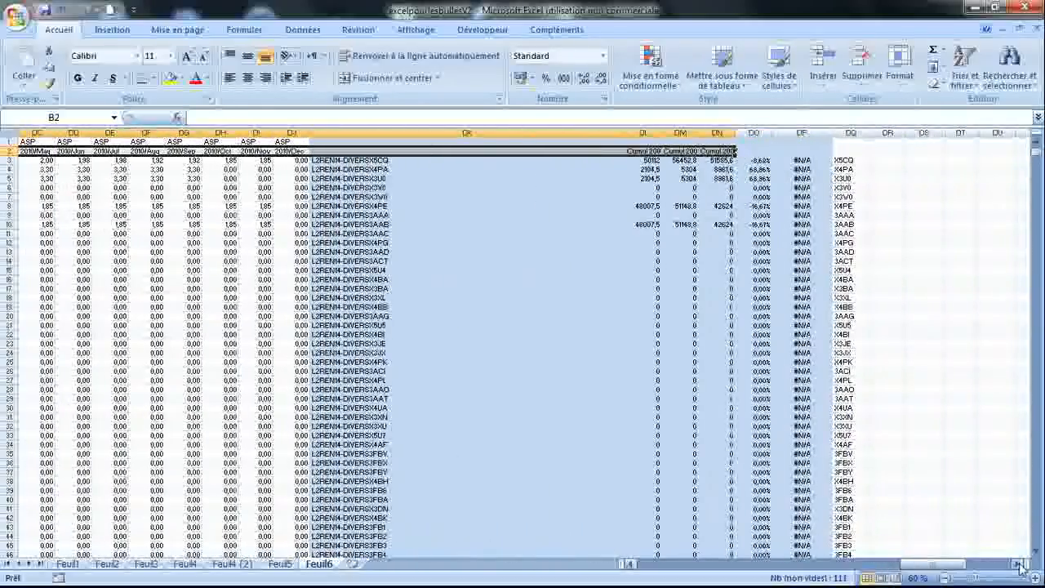
key(ctrl+shift+Right)
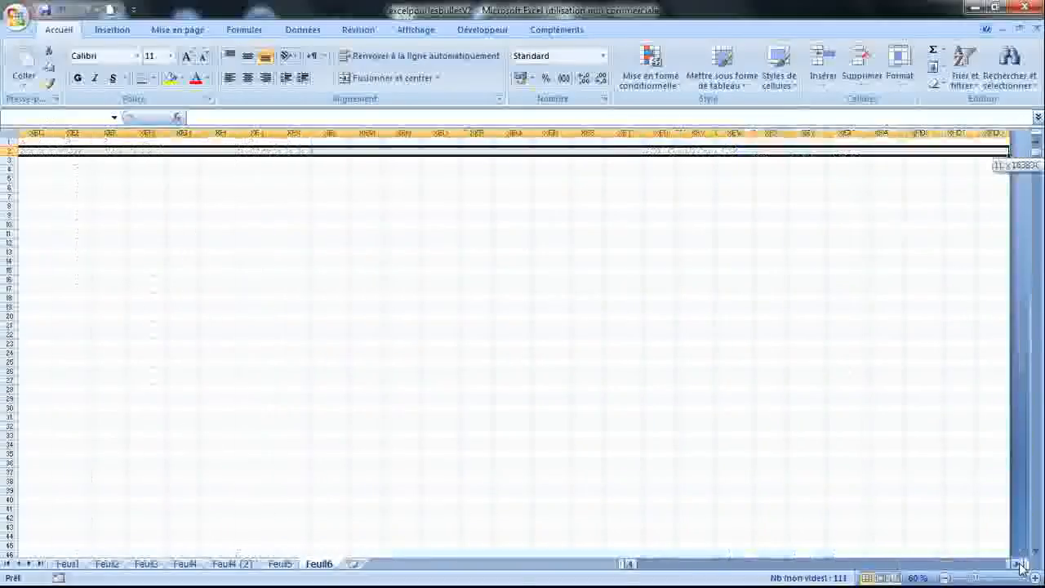
key(ctrl+shift+Left)
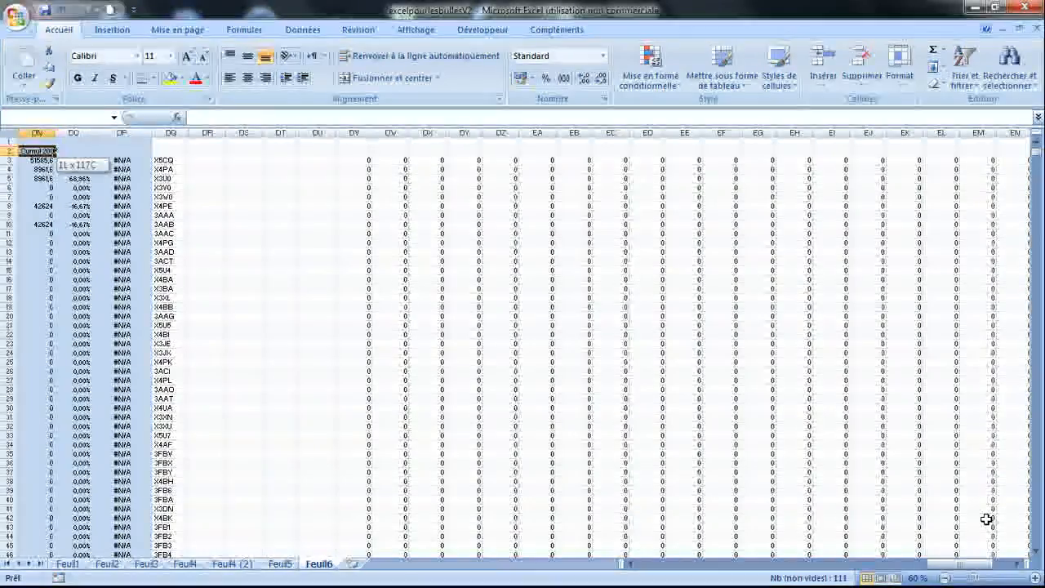
key(shift+Right)
key(shift+Right)
key(shift+Right)
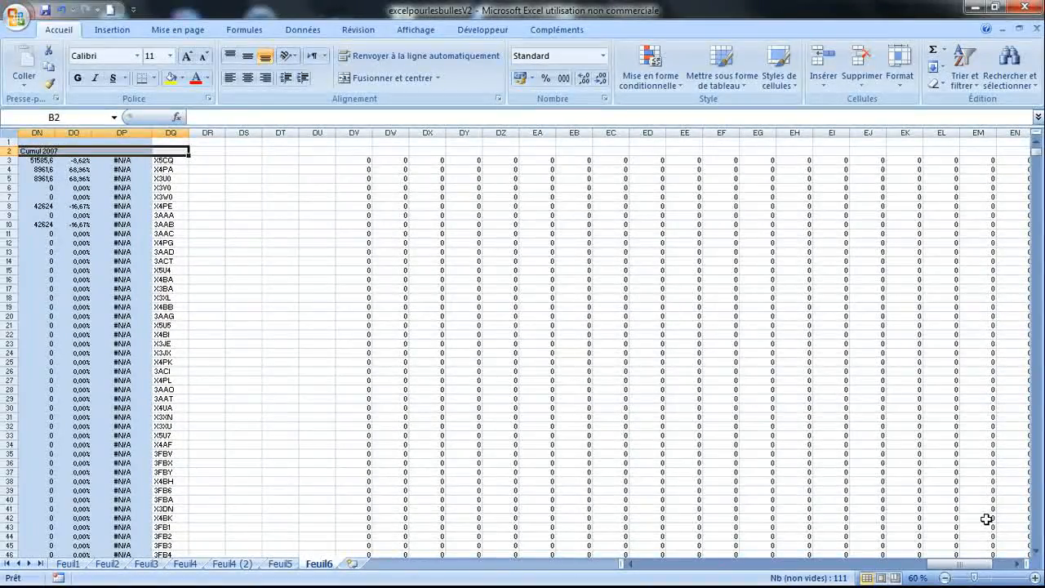
Extend the B2:DQ2 selection down across the blank rows to the last data row, 2056, and check its first columns.
key(shift+Down)
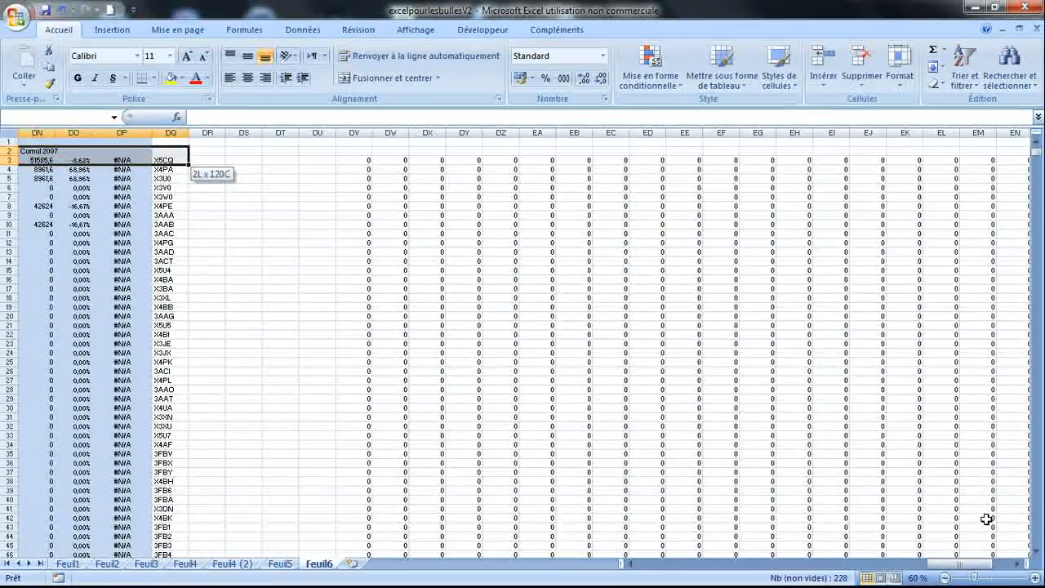
key(ctrl+shift+Down)
scroll(986, 519, down, 4)
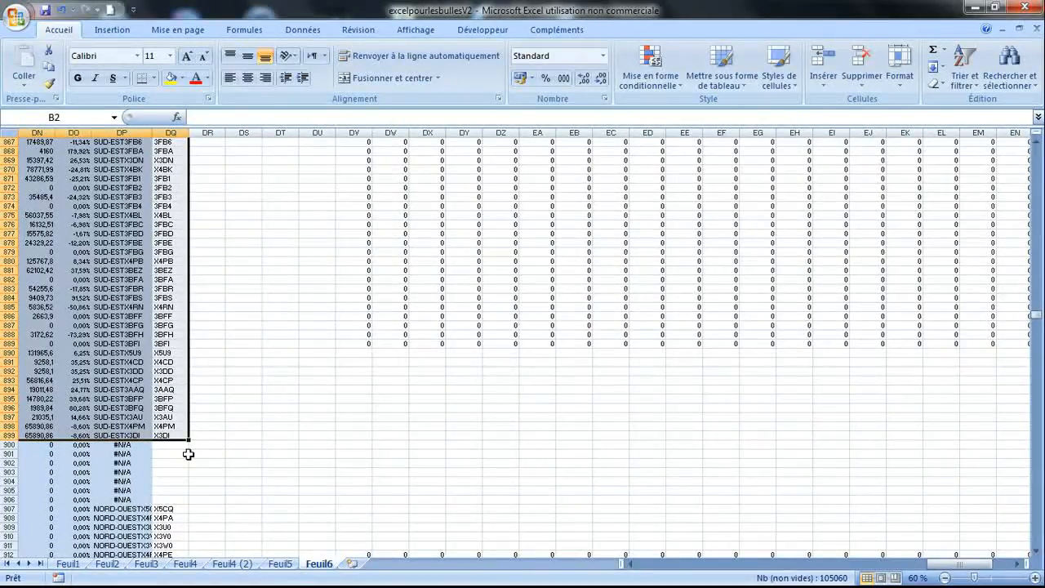
key(ctrl+shift+Down)
key(ctrl+shift+Down)
key(ctrl+shift+Down)
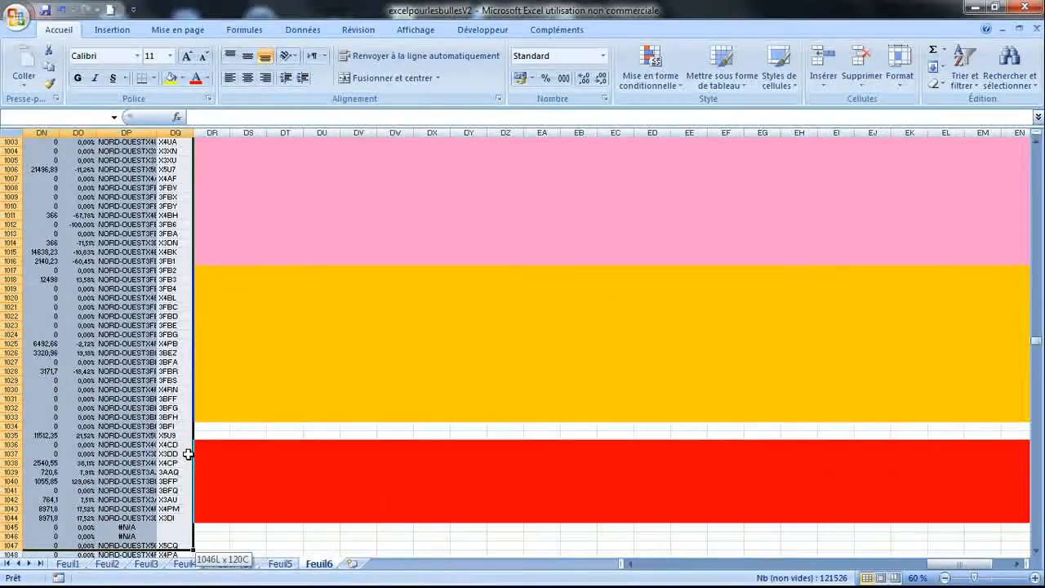
key(ctrl+shift+Down)
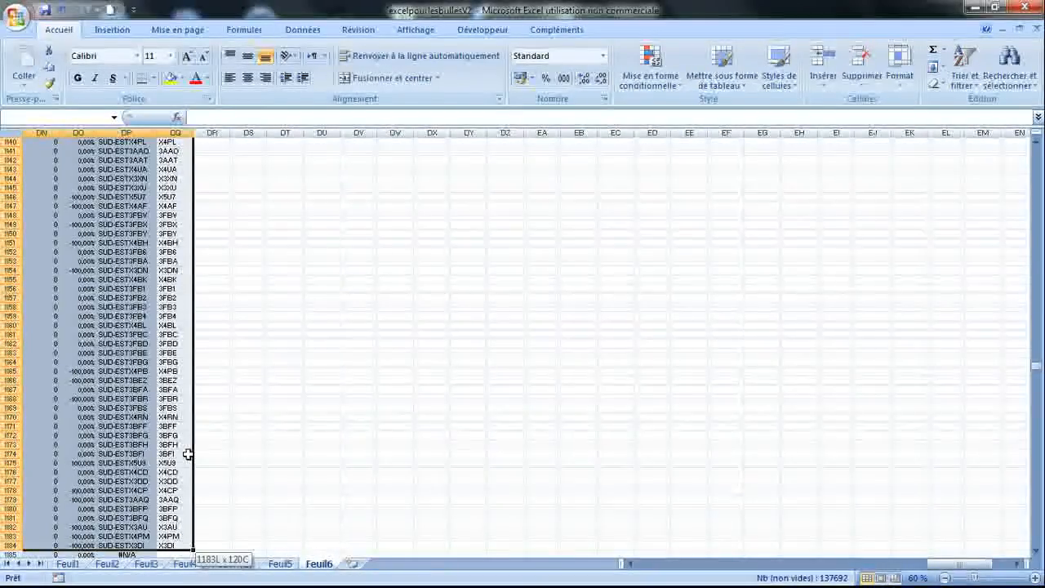
key(ctrl+shift+Down)
key(ctrl+shift+Down)
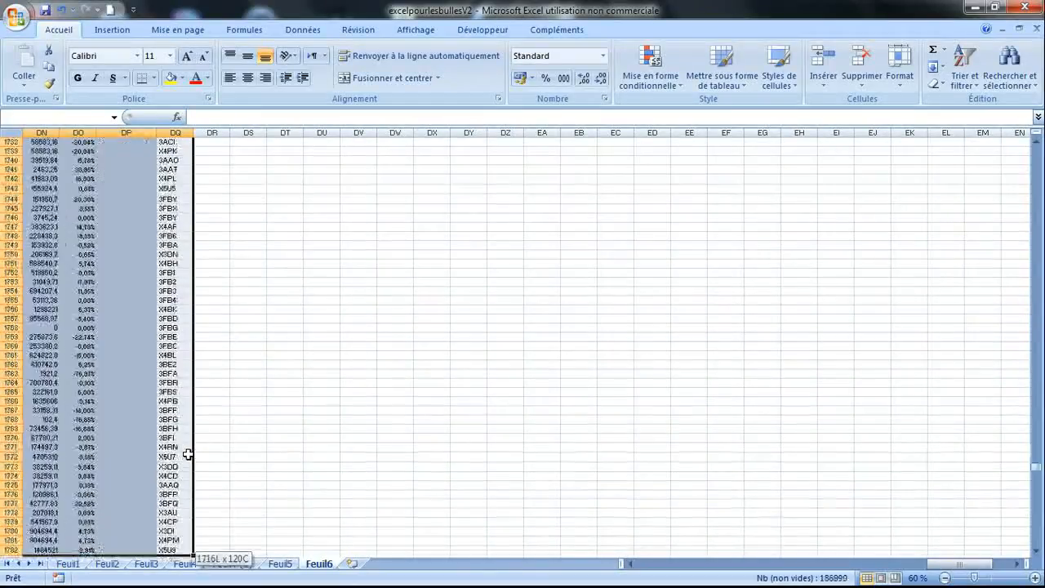
key(ctrl+shift+Down)
key(ctrl+shift+Down)
key(ctrl+shift+Down)
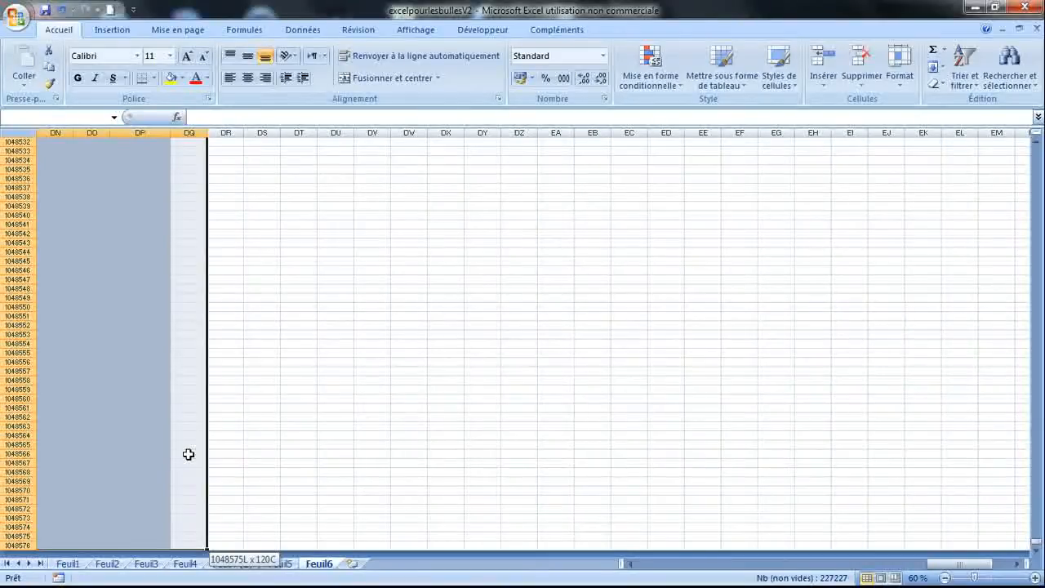
key(ctrl+shift+Up)
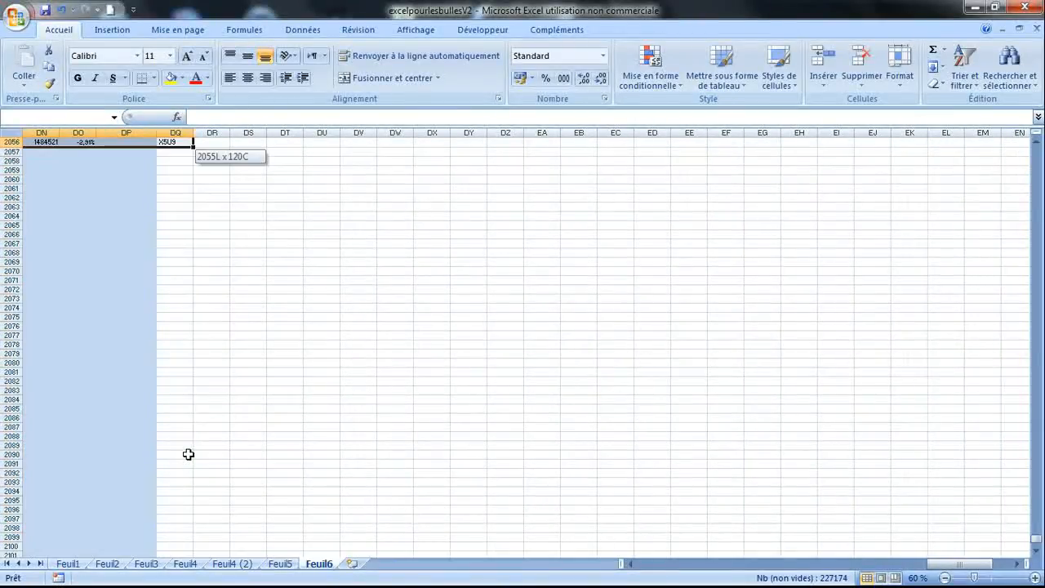
scroll(188, 453, up, 14)
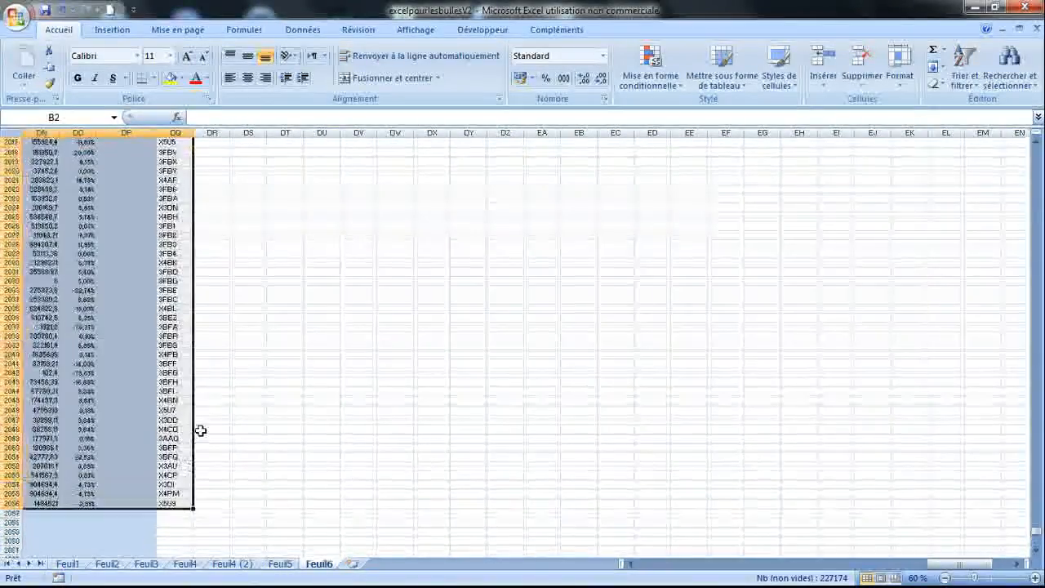
drag(945, 565, 641, 571)
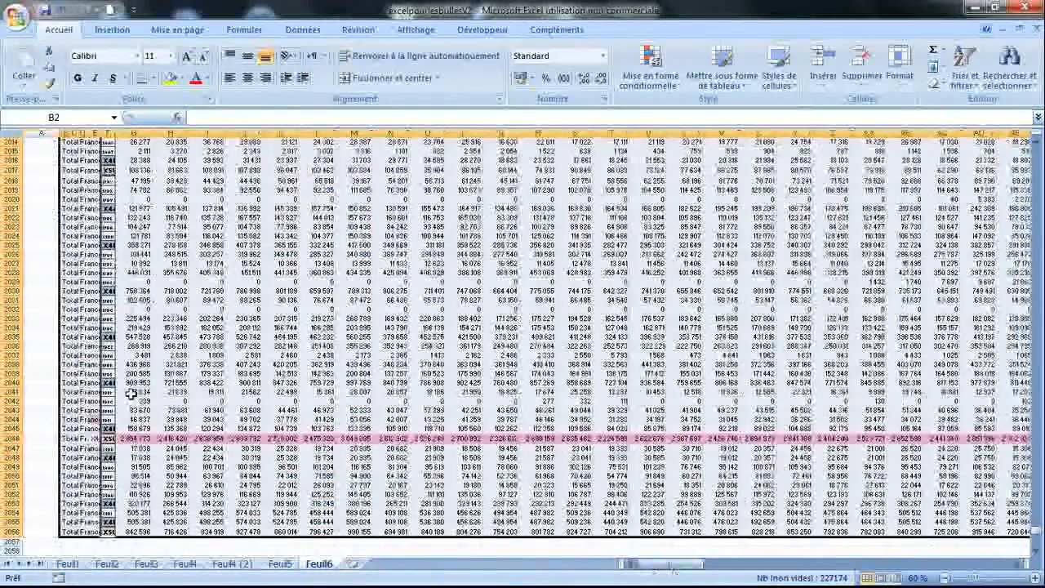
Return to cell B2 and reselect row 2 from column B through column DQ.
click(107, 381)
key(Left)
key(Left)
key(ctrl+Up)
key(Left)
key(Left)
key(Down)
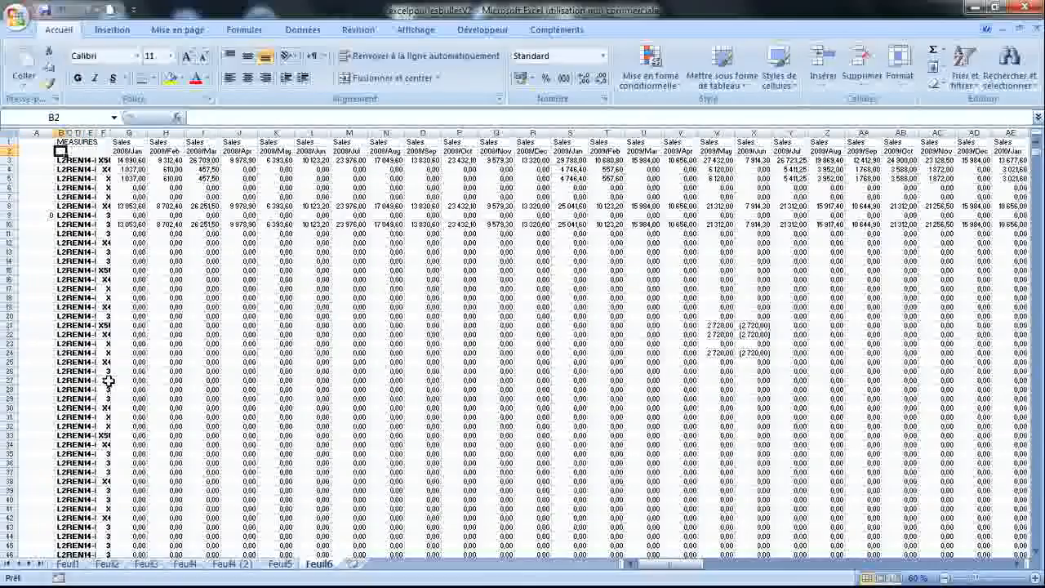
key(ctrl+shift+Right)
key(ctrl+shift+Right)
key(ctrl+shift+Right)
key(ctrl+shift+Right)
key(ctrl+shift+Right)
key(ctrl+shift+Left)
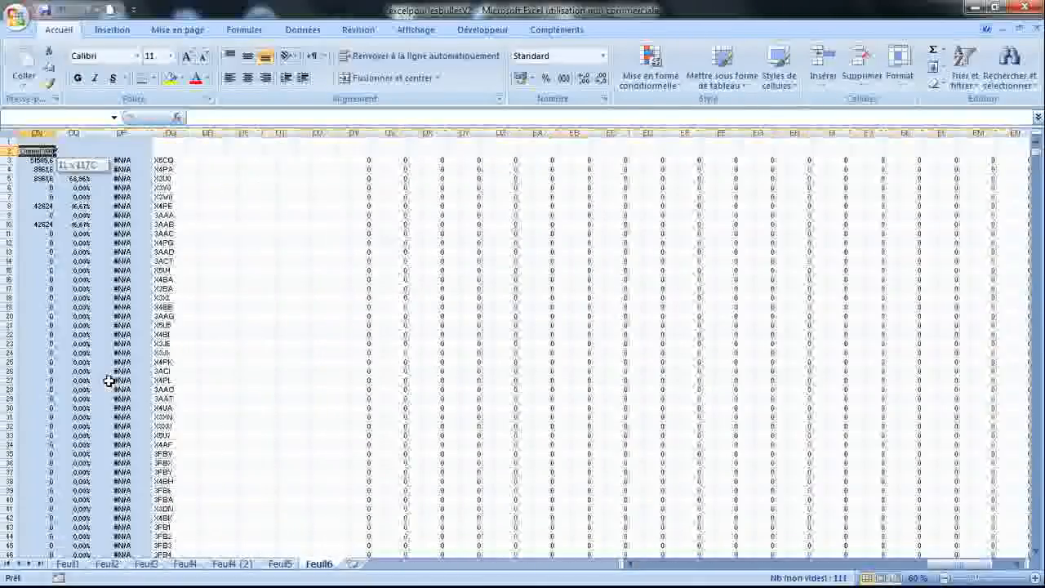
key(shift+Right)
key(shift+Right)
key(shift+Right)
Extend the selection from row 2 down to row 2056 and review it back at the start of the table.
key(ctrl+shift+Down)
key(ctrl+shift+Down)
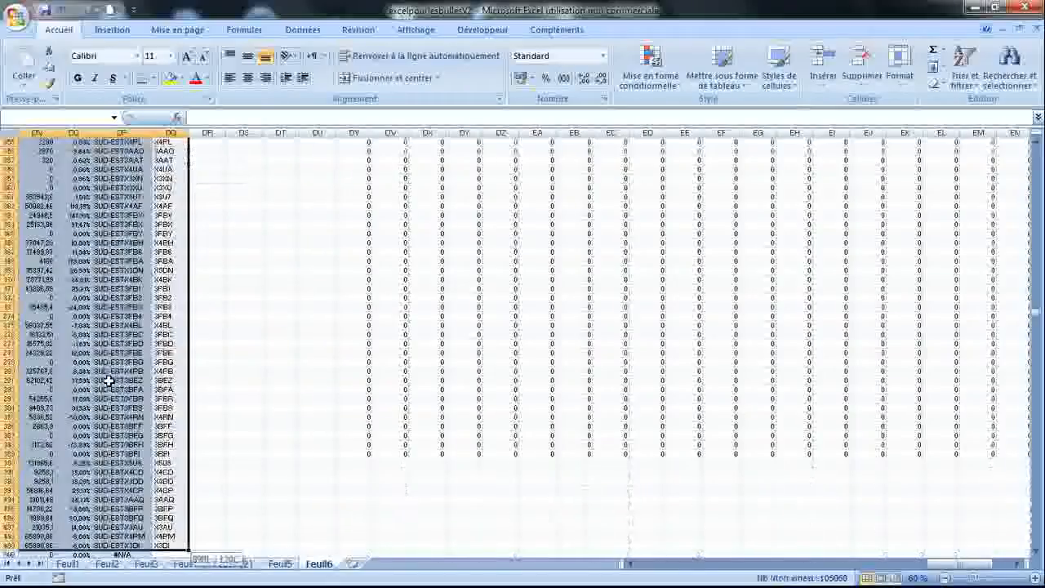
key(ctrl+shift+Down)
key(ctrl+shift+Down)
key(ctrl+shift+Down)
key(ctrl+shift+Down)
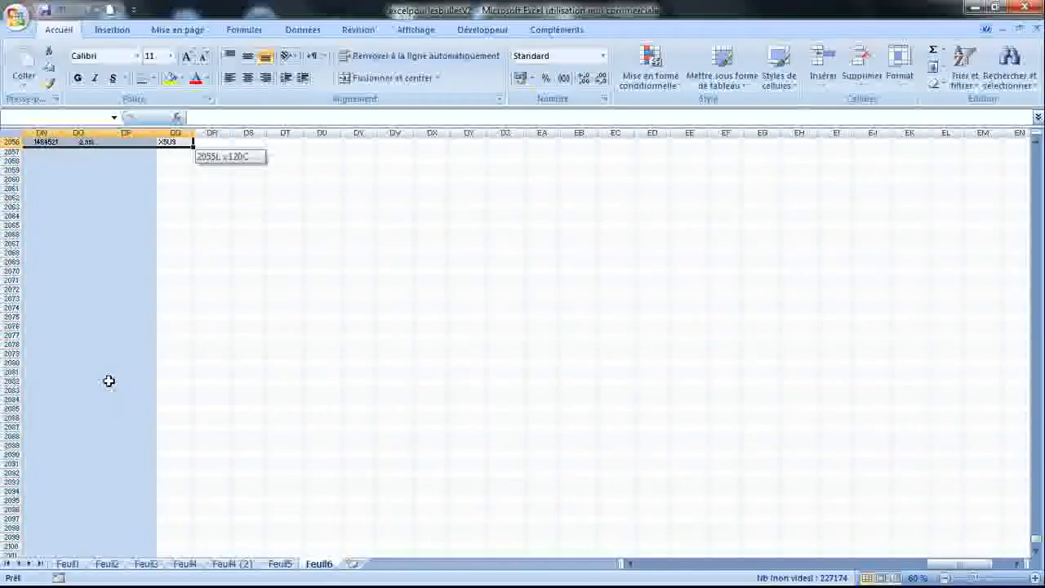
drag(958, 564, 656, 572)
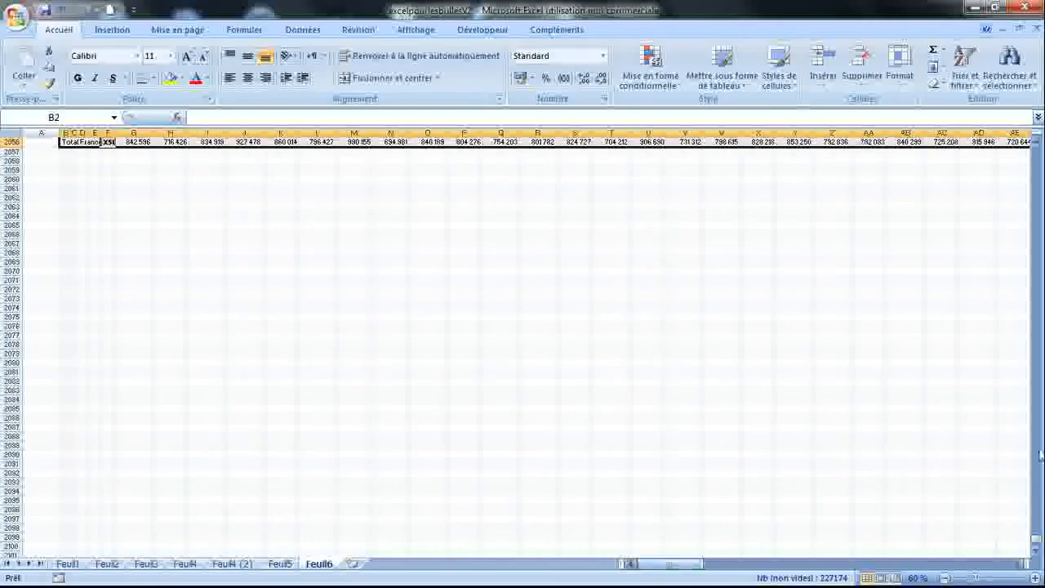
drag(1035, 540, 1035, 152)
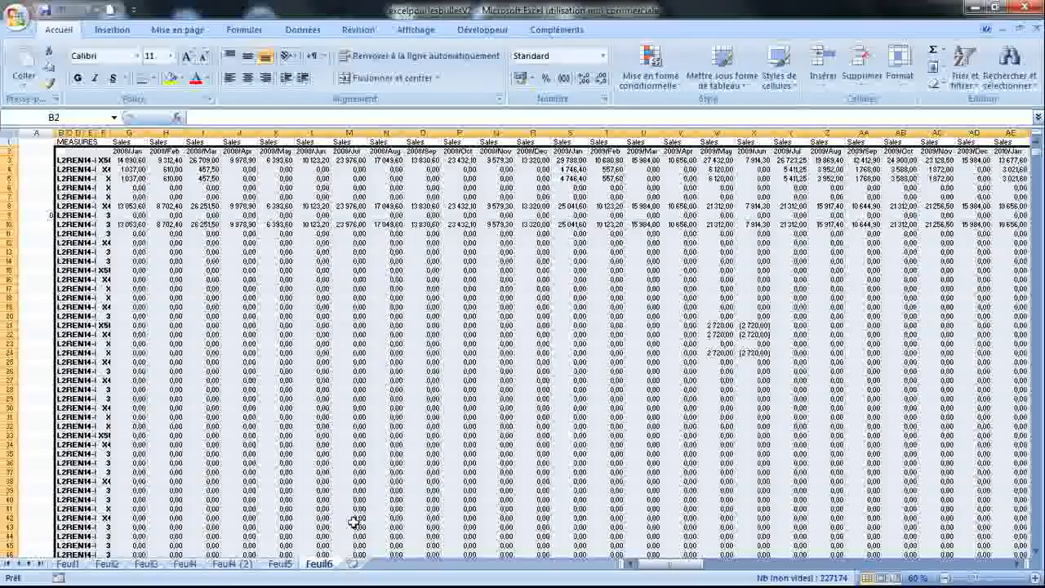
Return to sheet Feuil5 and select the entire product table from cell D10.
click(290, 563)
click(243, 292)
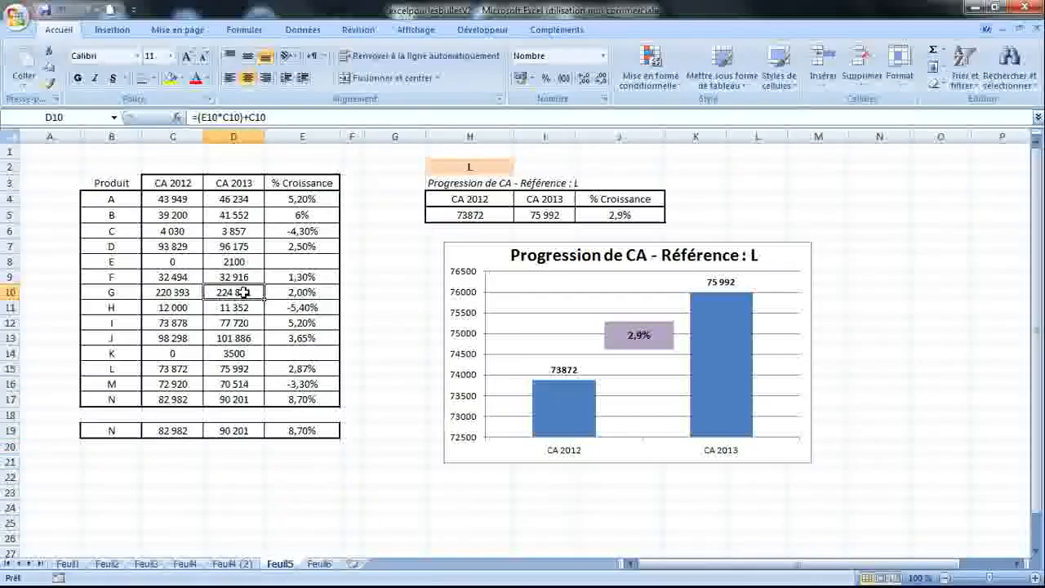
key(ctrl+a)
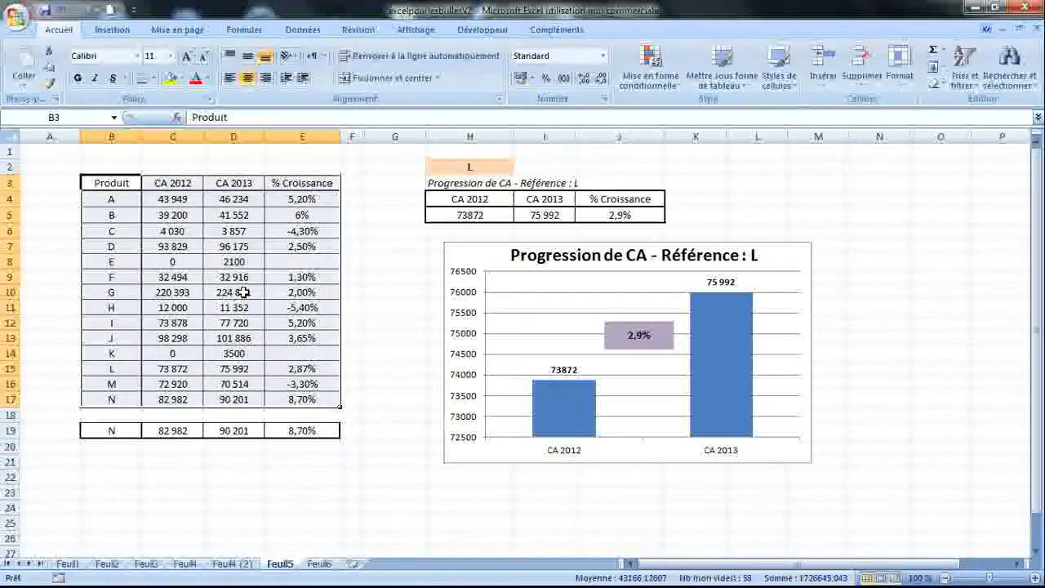
mouse_move(504, 586)
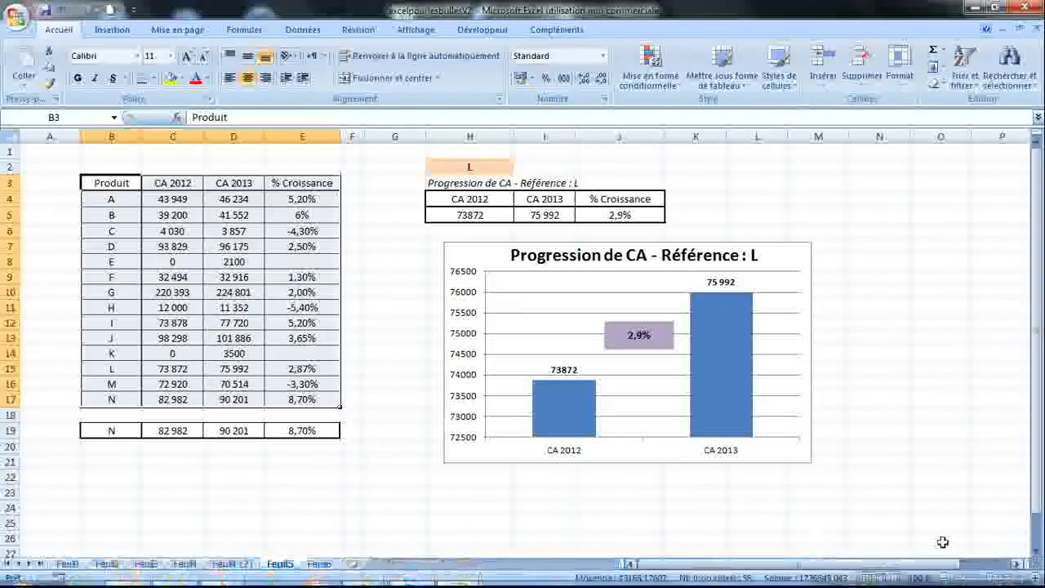
click(923, 576)
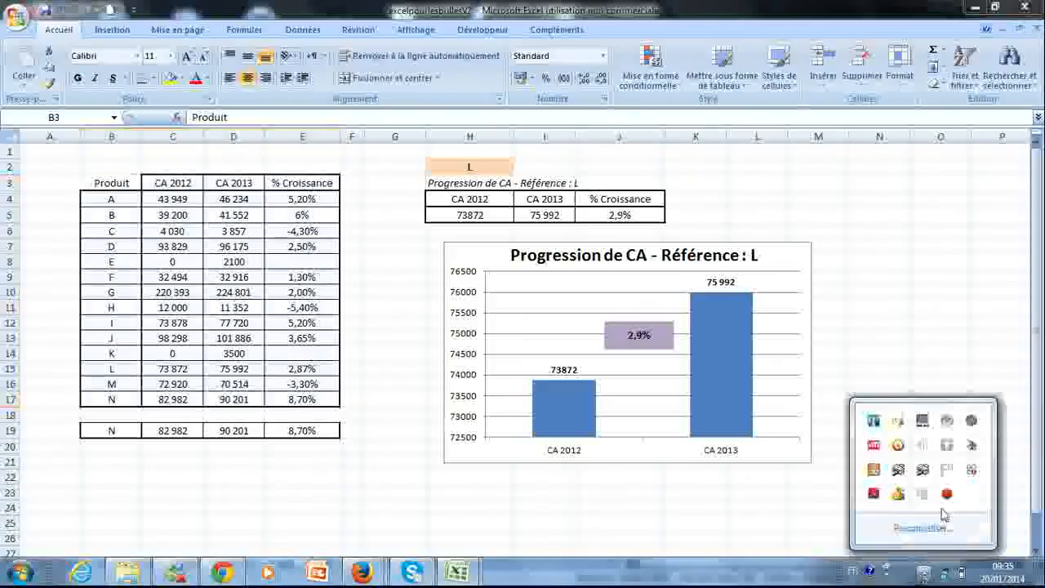